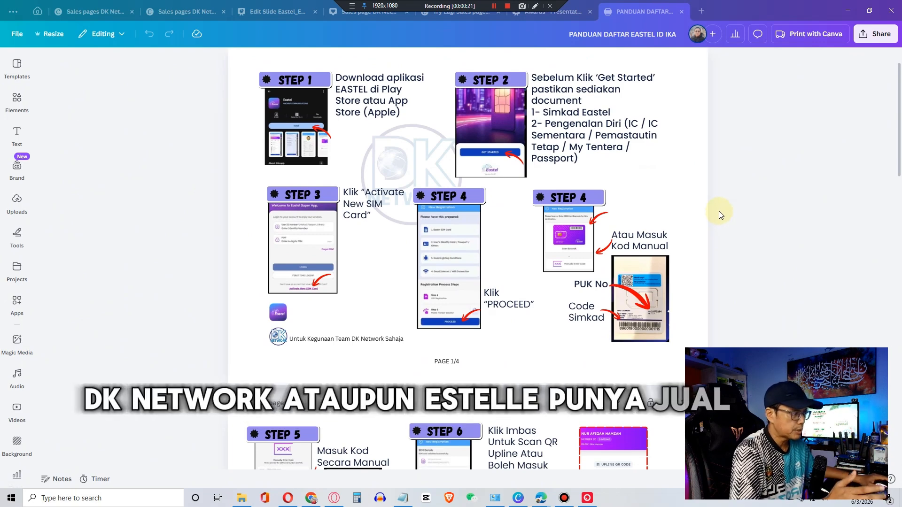
Look over pages 1 and 2 of the SIM registration guide and select the upline QR card beside Step 6 at closer zoom.
scroll(594, 206, "down", 3)
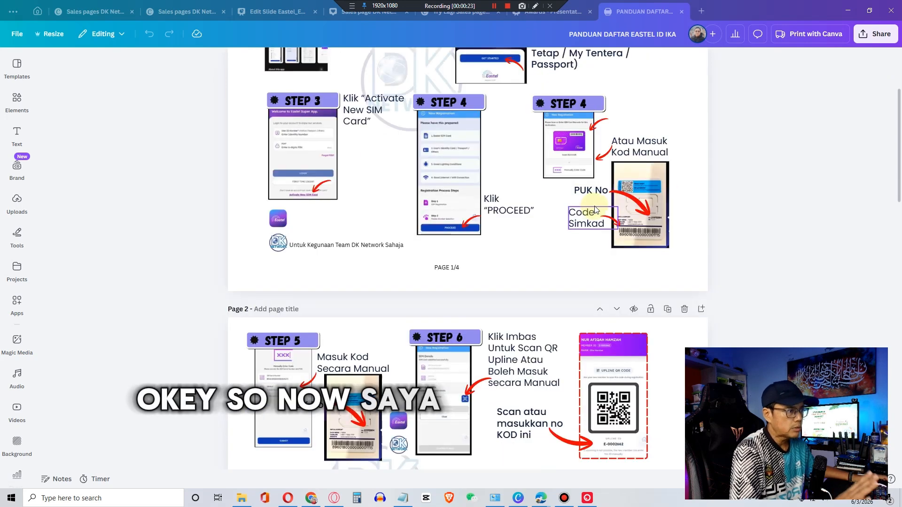
scroll(596, 207, "up", 4)
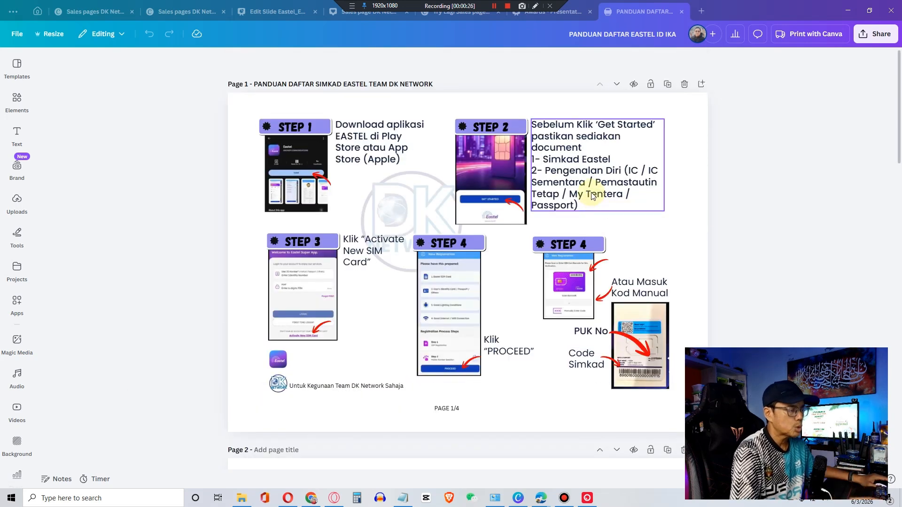
scroll(592, 198, "down", 4)
scroll(590, 192, "down", 2)
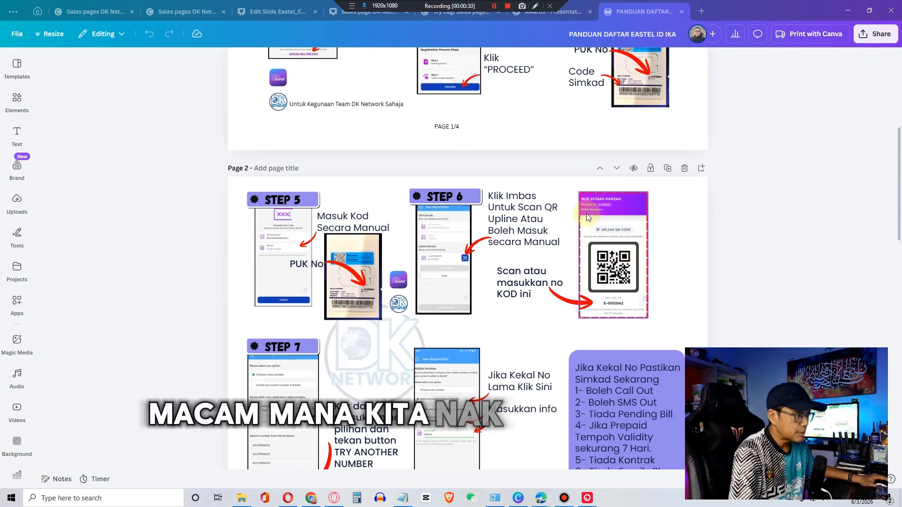
scroll(510, 227, "up", 4)
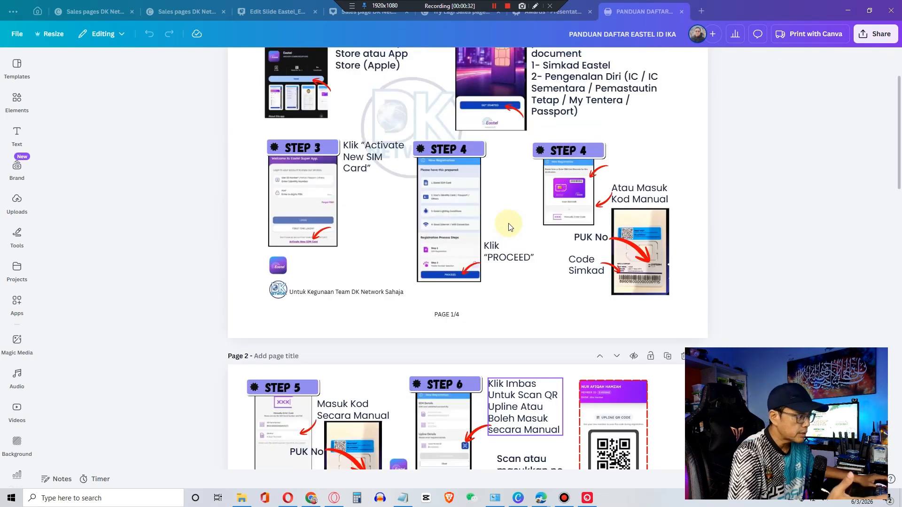
scroll(600, 215, "down", 4)
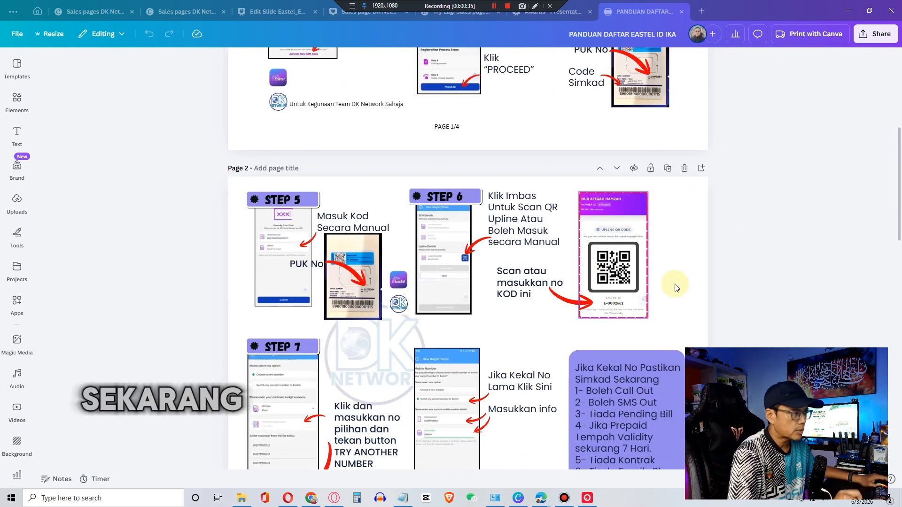
left_click(607, 244)
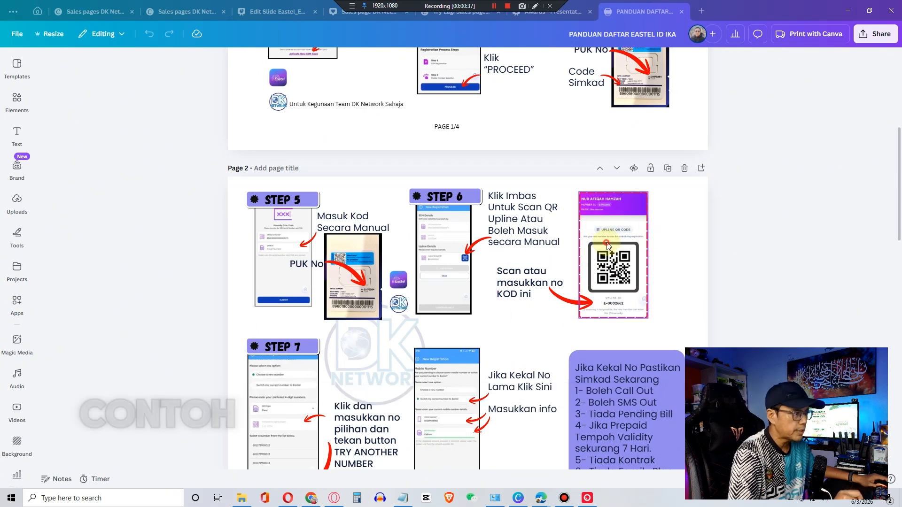
key("ctrl+plus")
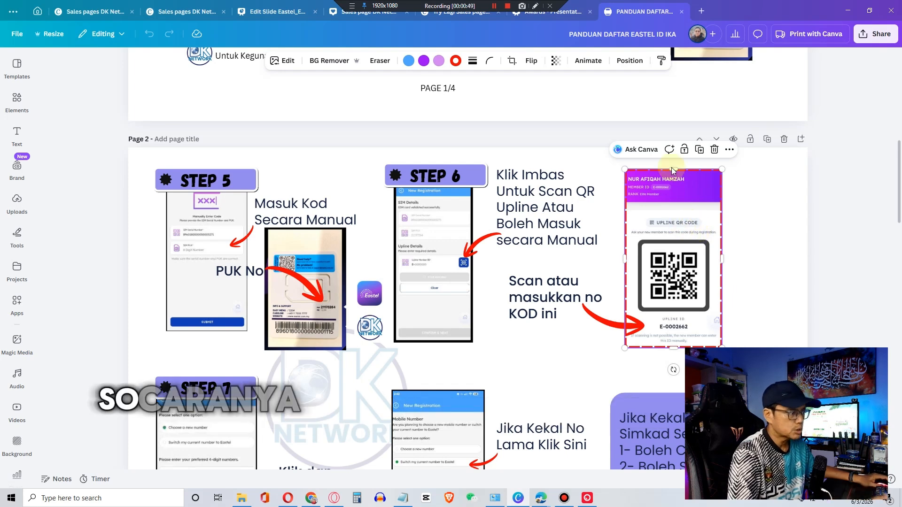
Upload the third agent QR screenshot from the QR Agent DK Network folder in OneDrive's DK Network folder.
left_click(18, 202)
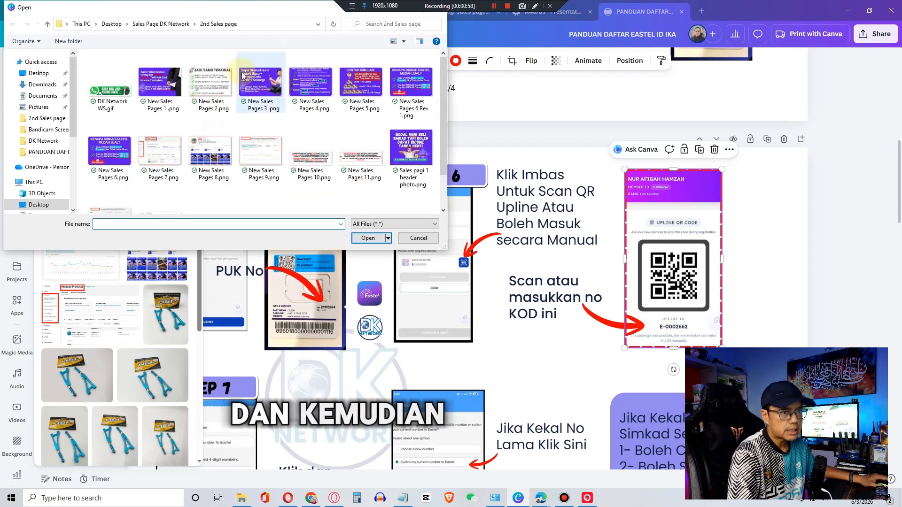
left_click(161, 24)
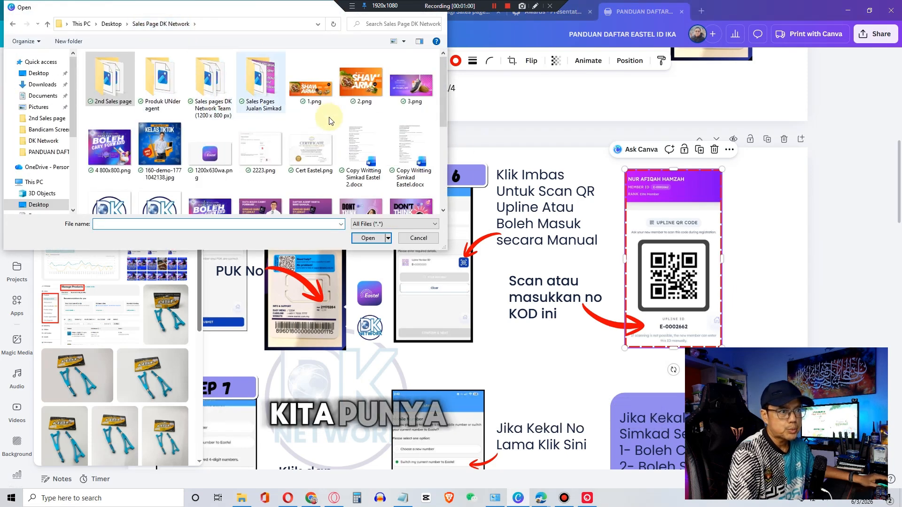
left_click(44, 141)
double_click(310, 85)
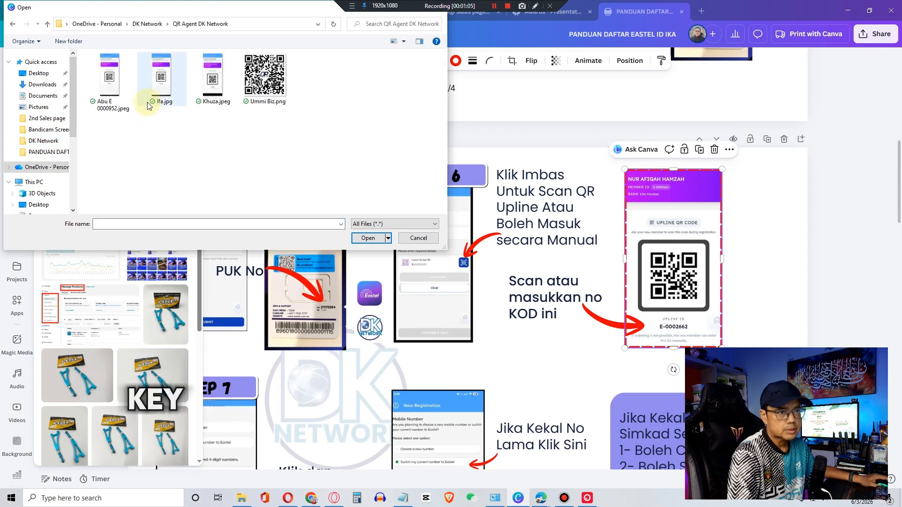
left_click(212, 91)
left_click(379, 244)
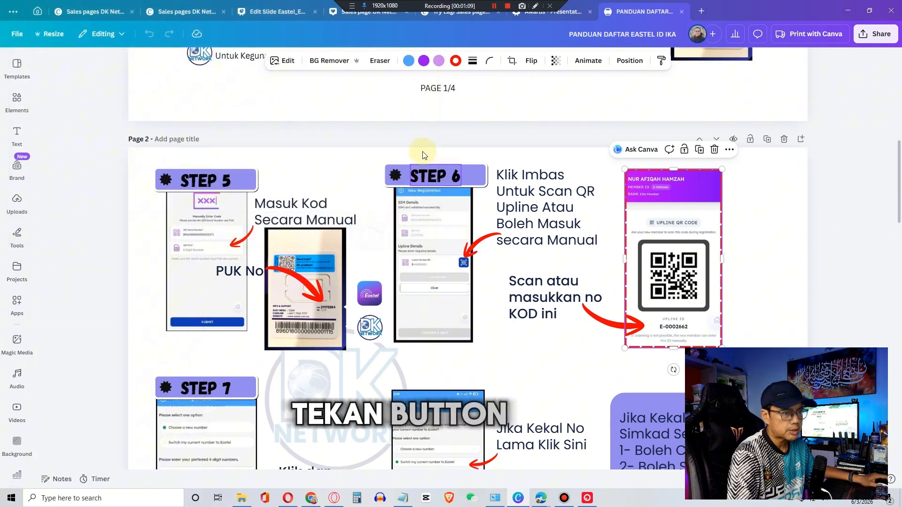
Place the uploaded QR screenshot on page 2 near the Step 6 arrow and delete the old upline QR card.
left_click(17, 205)
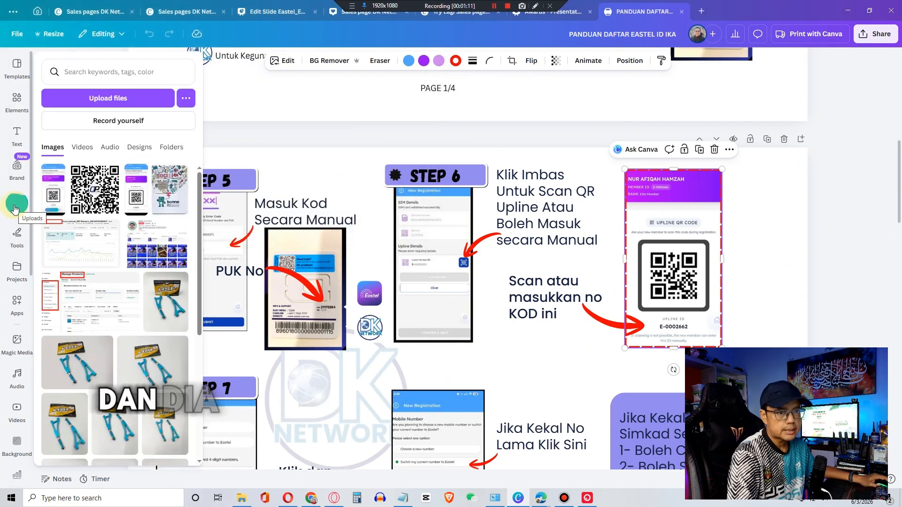
left_click(53, 201)
scroll(554, 295, "down", 2)
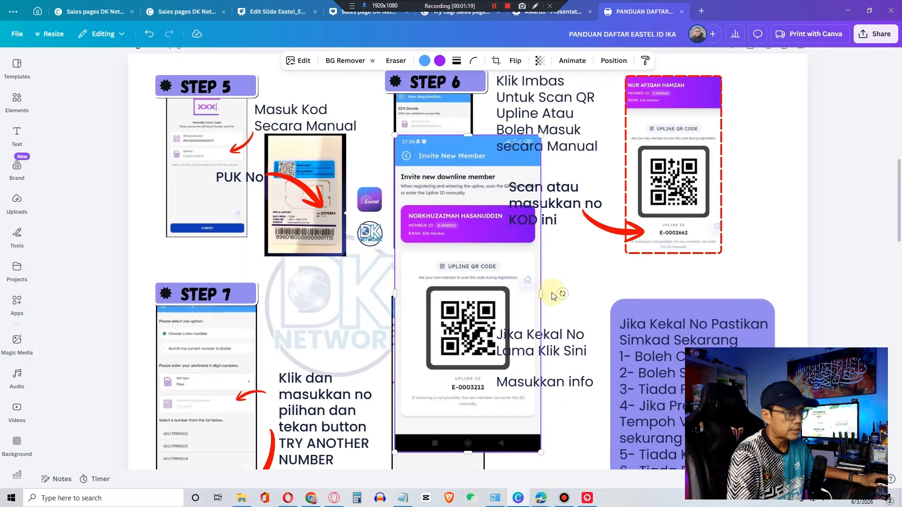
left_click_drag(459, 266, 749, 281)
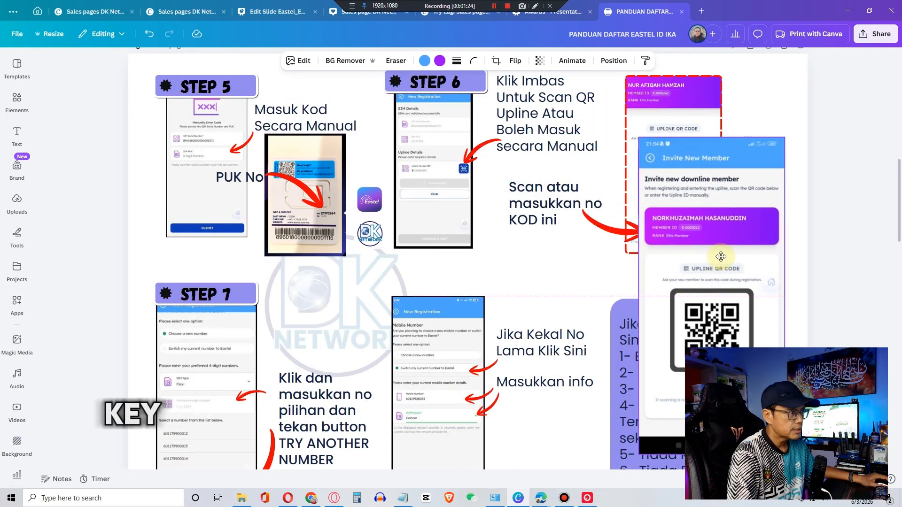
left_click(681, 93)
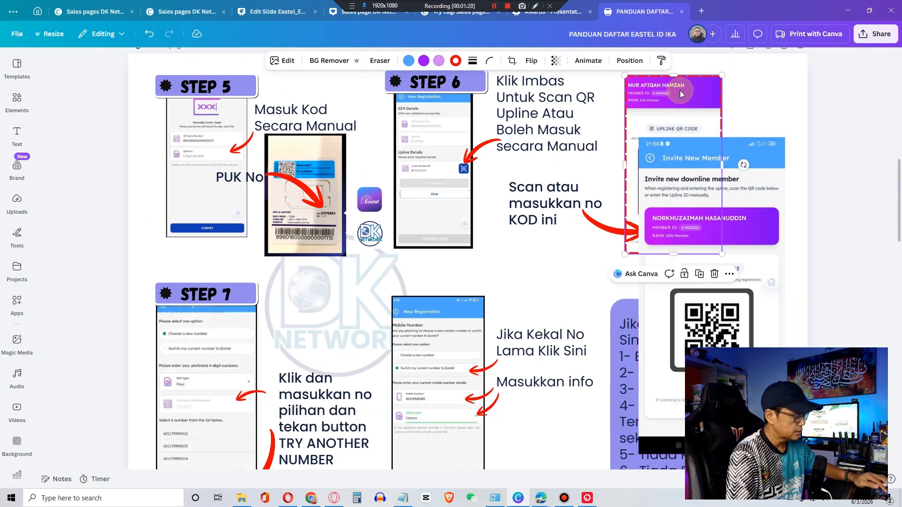
key("Delete")
Crop the blue header and black bottom bar off the new QR screenshot, and scale it down to fit the old card's spot.
left_click_drag(723, 197, 716, 135)
left_click_drag(704, 75, 695, 108)
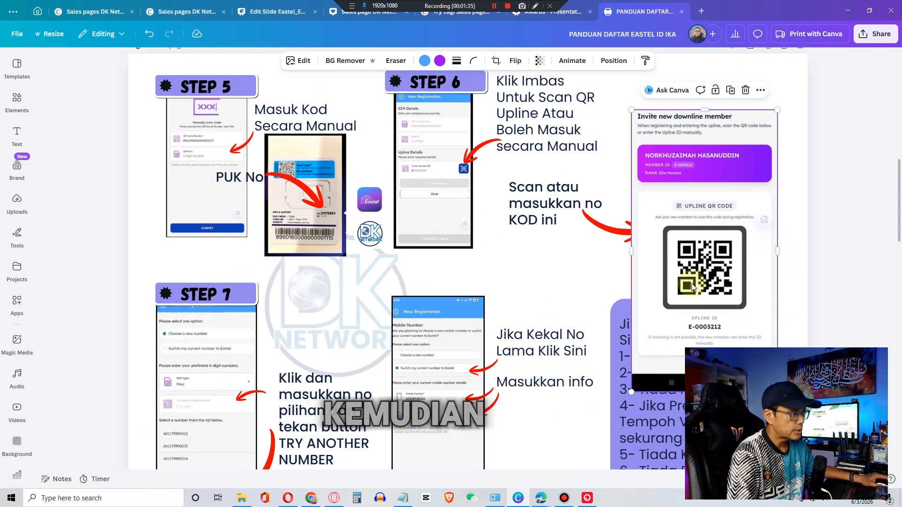
scroll(692, 287, "down", 2)
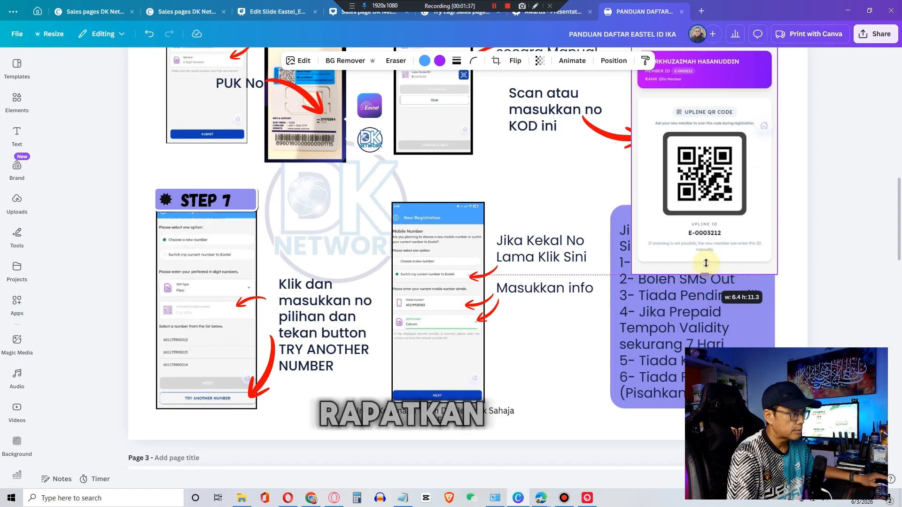
scroll(714, 235, "up", 3)
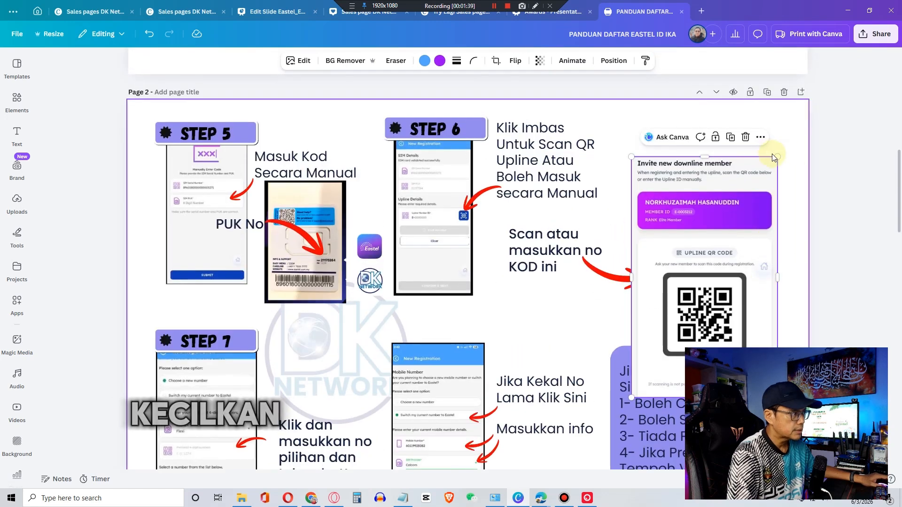
left_click_drag(769, 165, 717, 176)
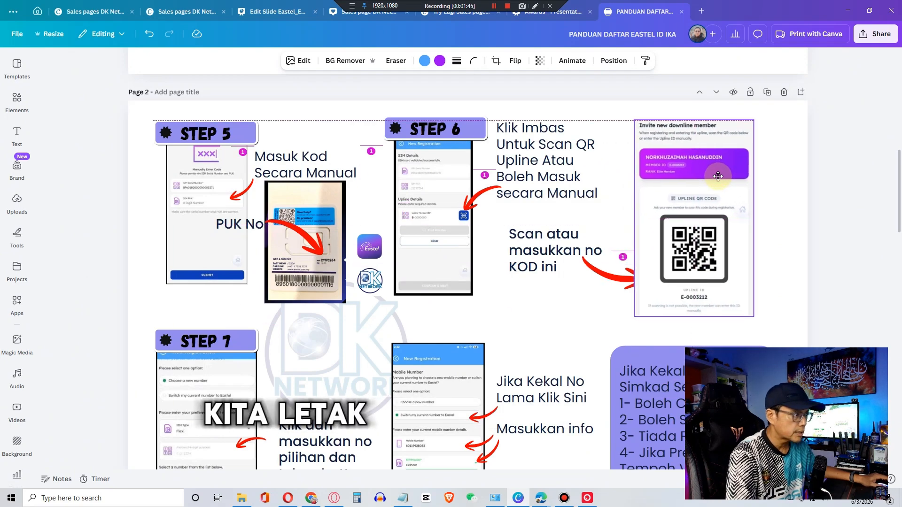
Move the QR screenshot's layer below the red arrow so that the arrow overlaps the image.
left_click(623, 278)
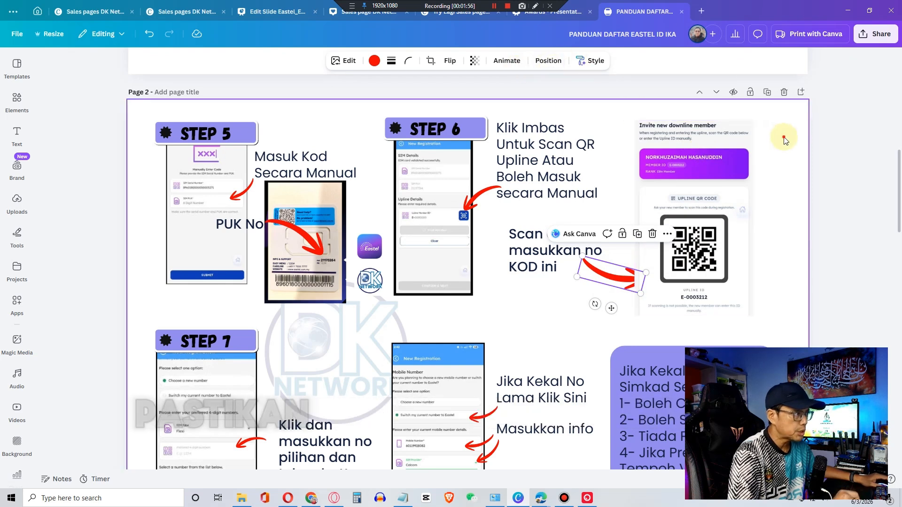
left_click(765, 131)
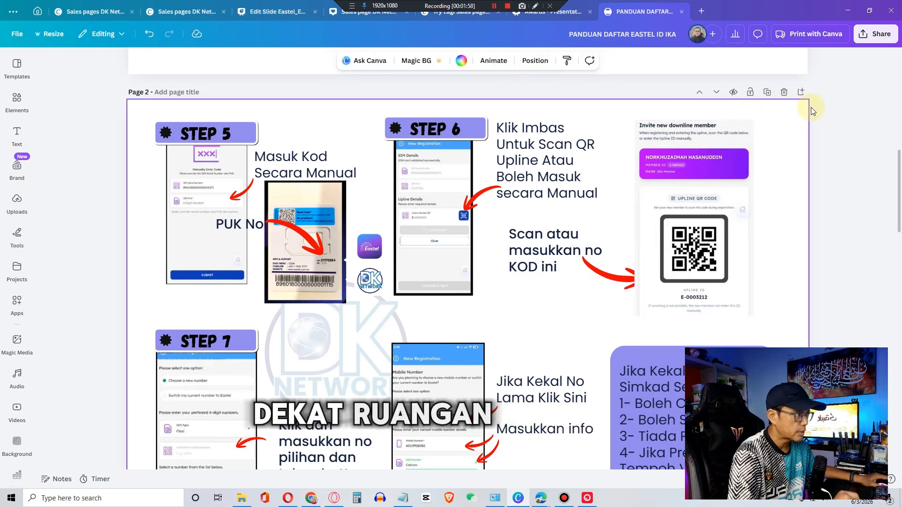
left_click(535, 61)
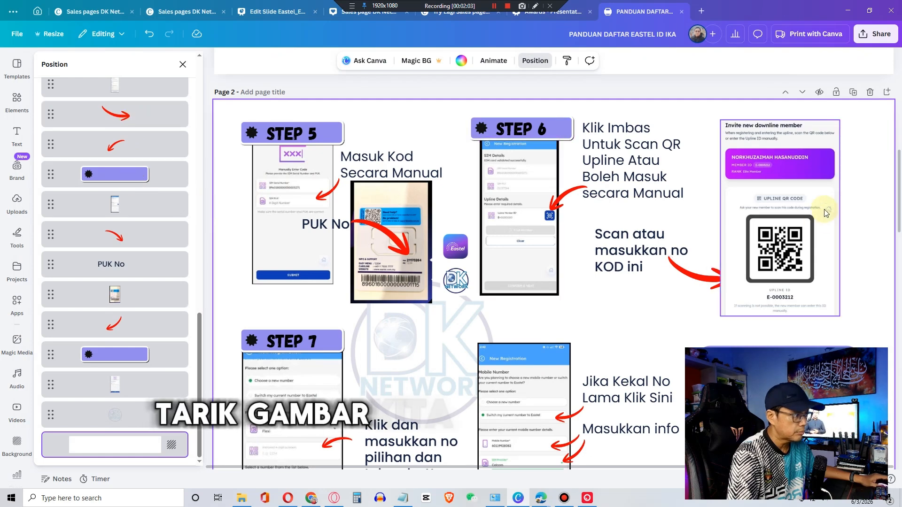
left_click(806, 207)
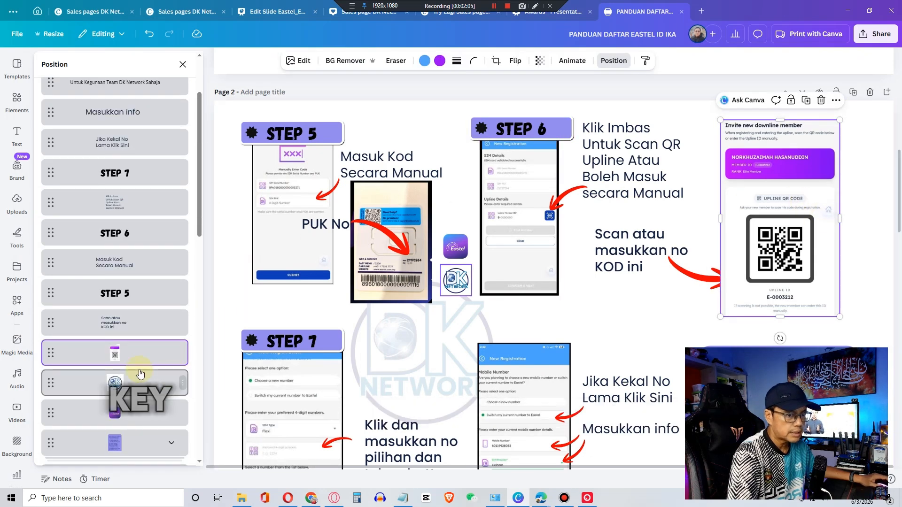
mouse_move(140, 357)
left_mouse_down()
mouse_move(137, 438)
mouse_move(145, 427)
mouse_move(142, 314)
mouse_move(137, 447)
mouse_move(137, 398)
left_mouse_up()
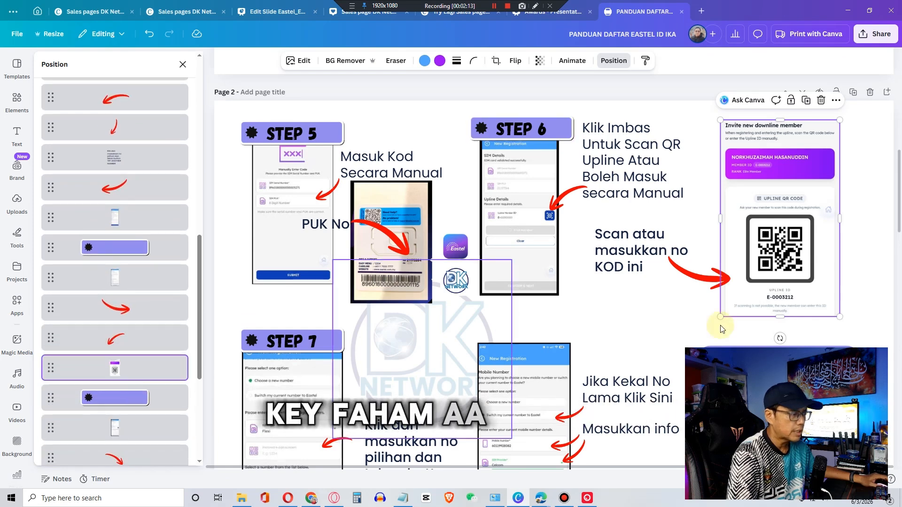
left_click(682, 311)
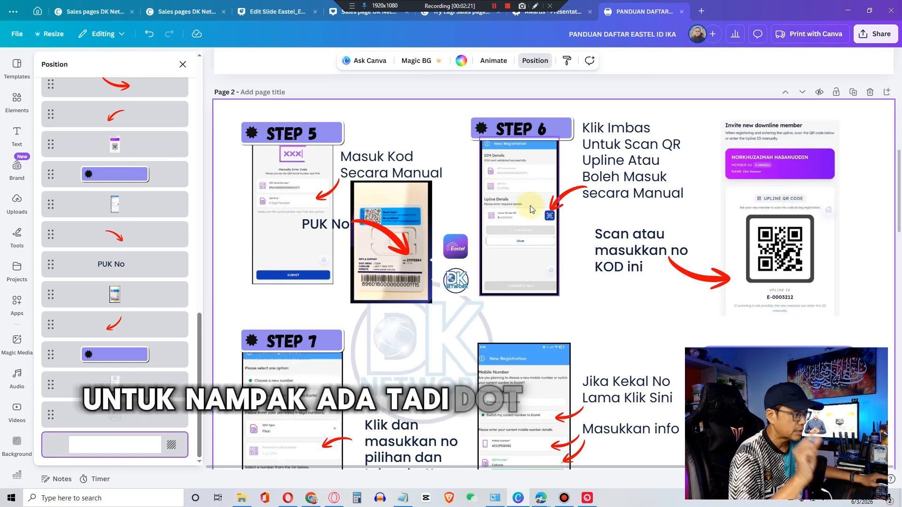
Give the QR screenshot a long-dashed border with a stroke weight of 3.
left_click(796, 221)
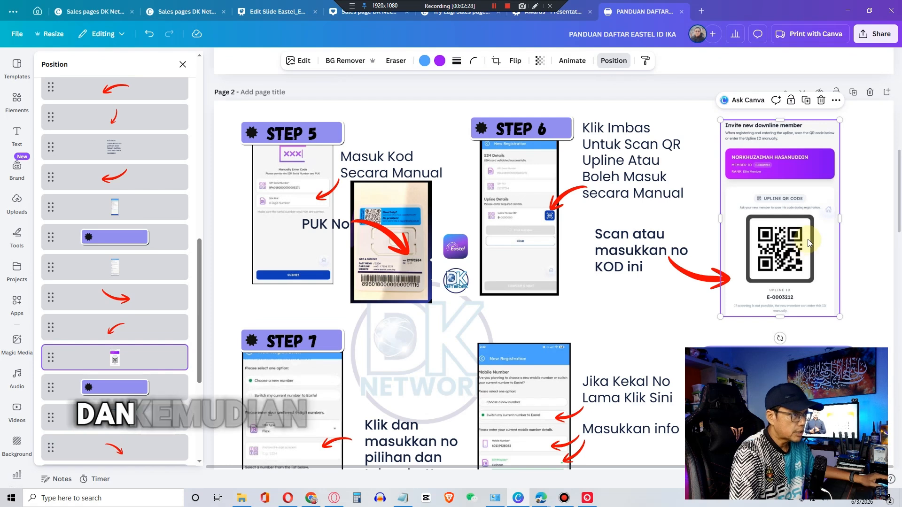
left_click(456, 62)
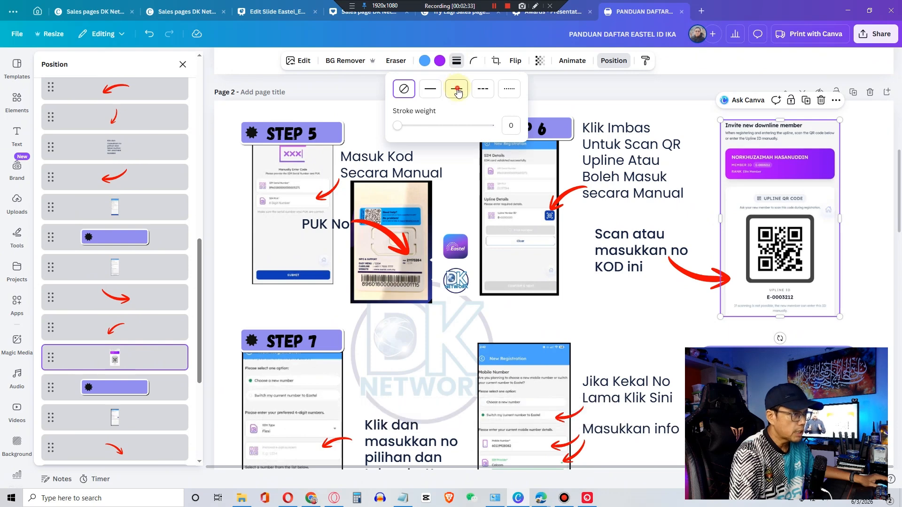
left_click(458, 90)
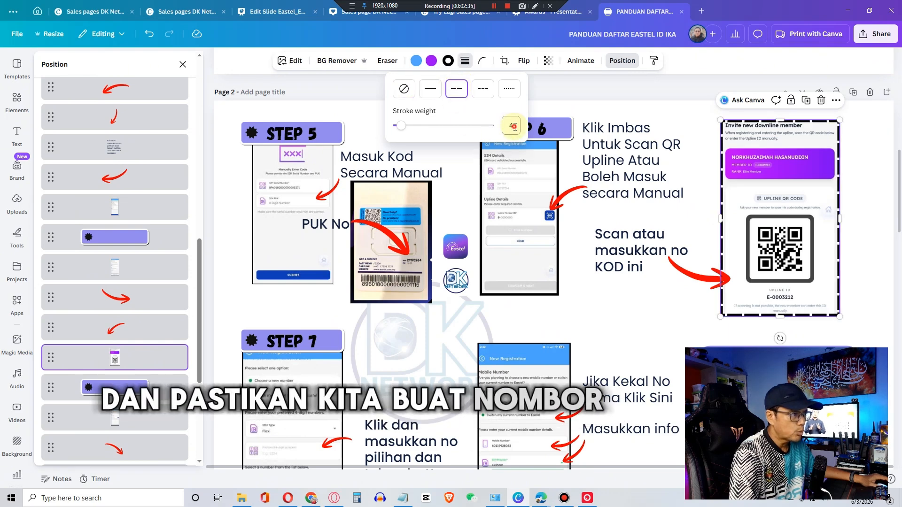
left_click(512, 125)
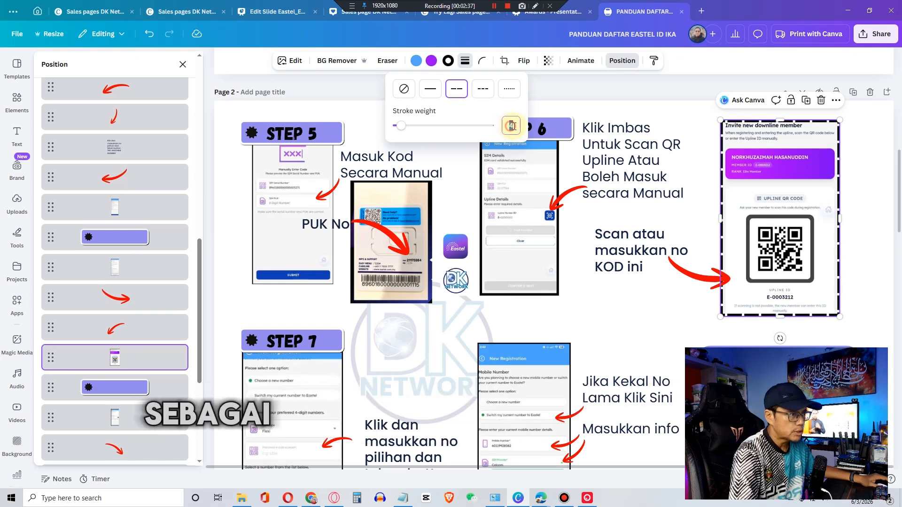
type("3")
key("Return")
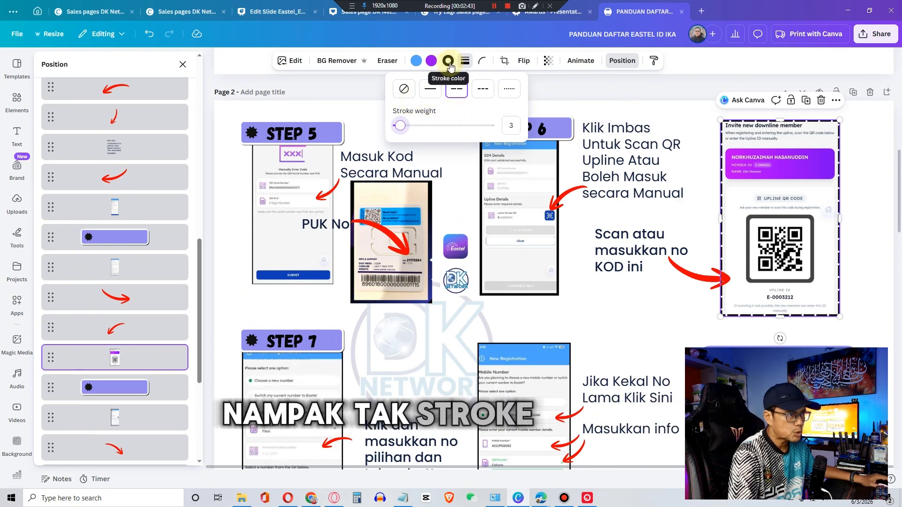
Set the QR screenshot's border colour to the red from the document colours, and deselect the image.
left_click(448, 62)
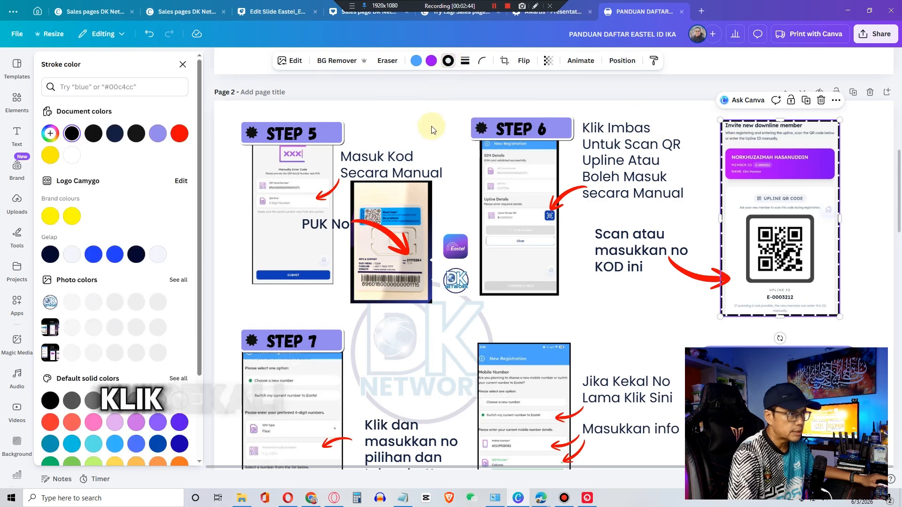
left_click(180, 135)
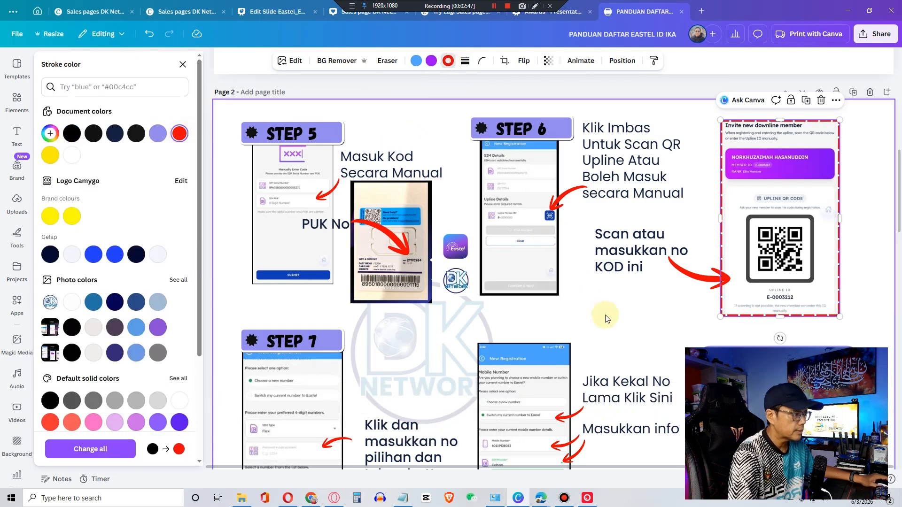
left_click(643, 312)
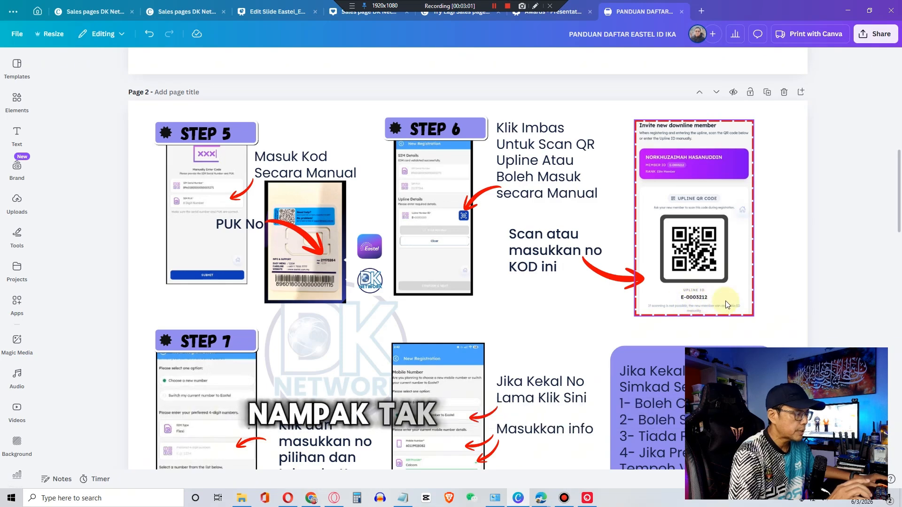
Look through the remaining registration steps down to page 3 and select the Step 11 screenshot.
scroll(608, 275, "down", 5)
scroll(608, 274, "down", 10)
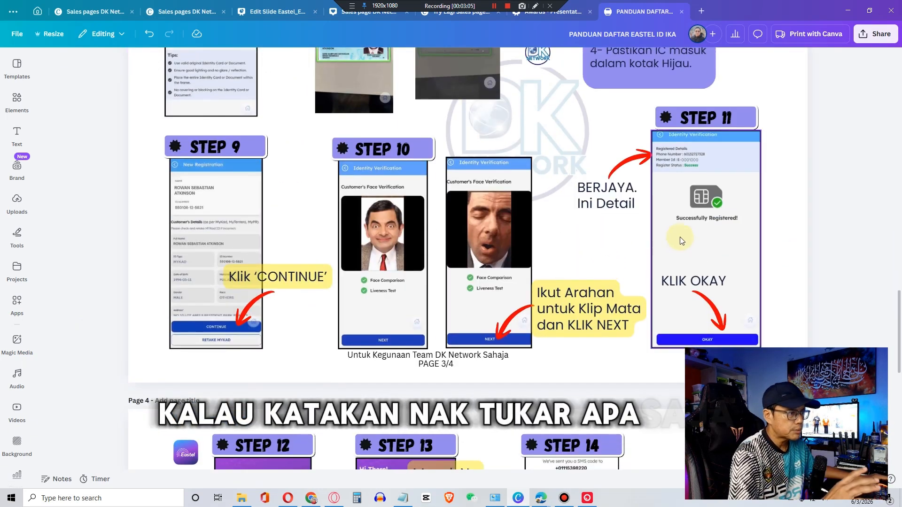
left_click(718, 230)
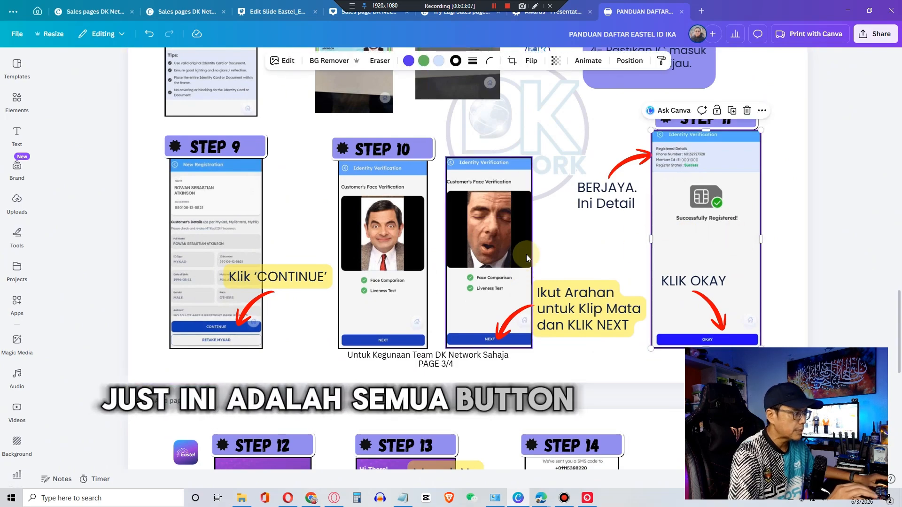
Review the guide's page 4 screenshots and question-contact box, and go back through pages 3, 2 and 1 to check the layout.
scroll(527, 251, "down", 10)
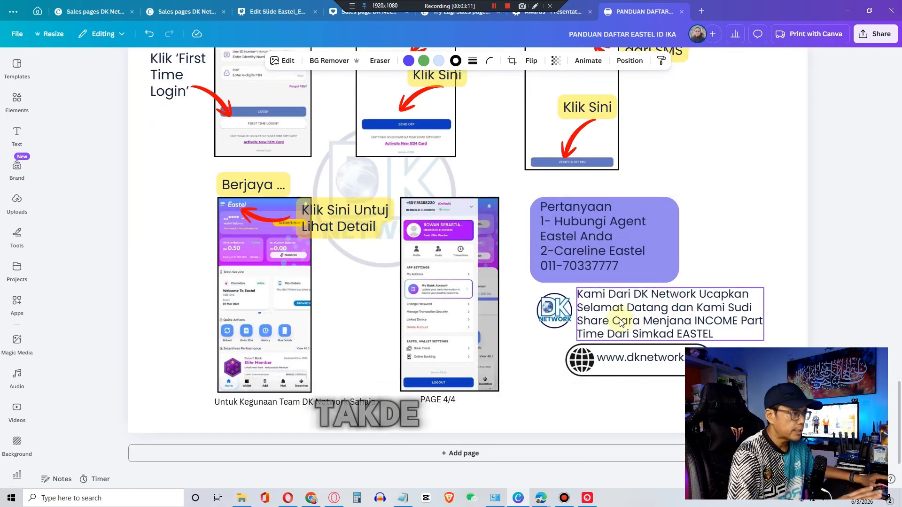
left_click(624, 223)
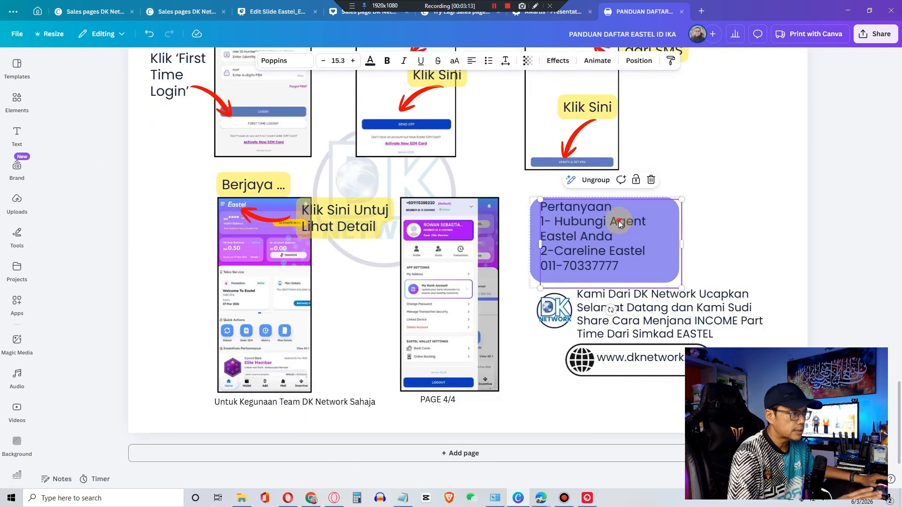
left_click(615, 237)
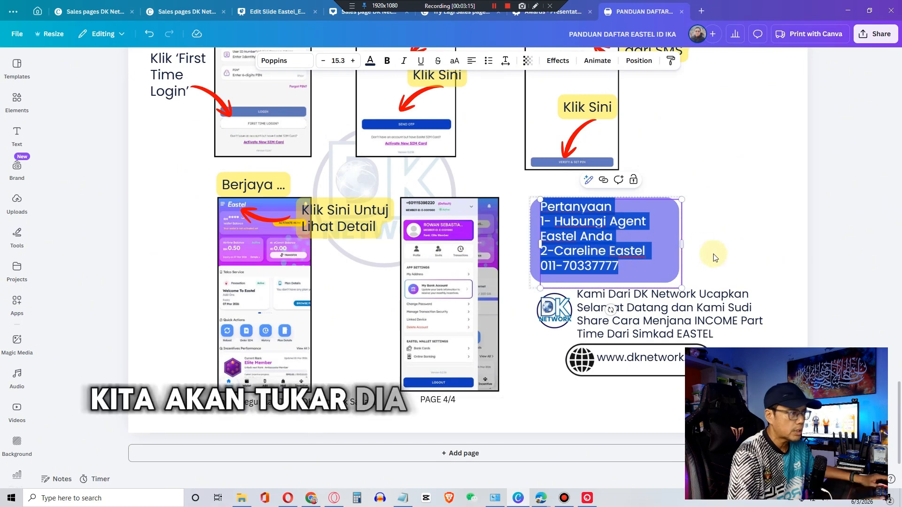
left_click(454, 329)
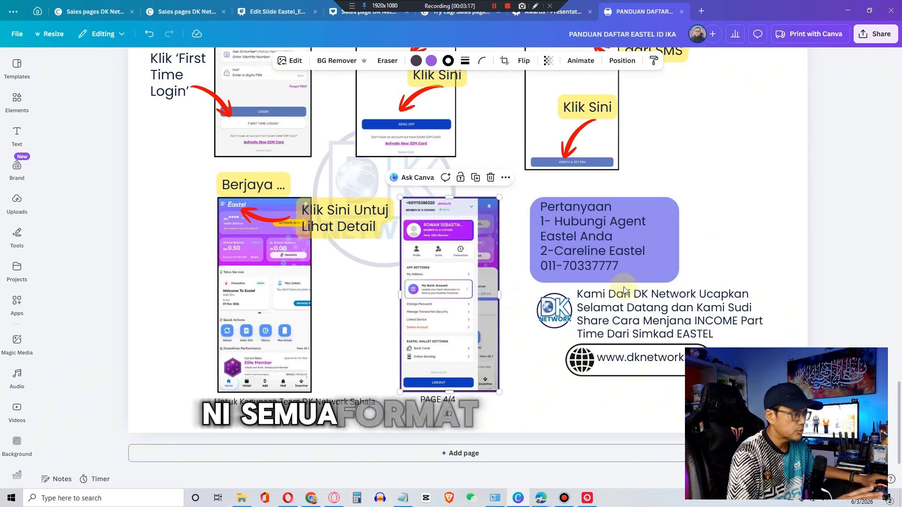
scroll(739, 254, "up", 12)
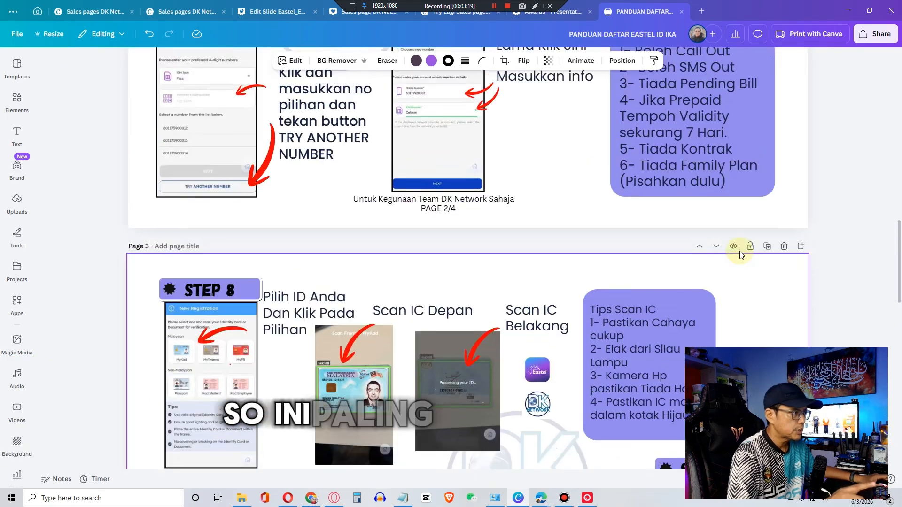
scroll(740, 253, "up", 10)
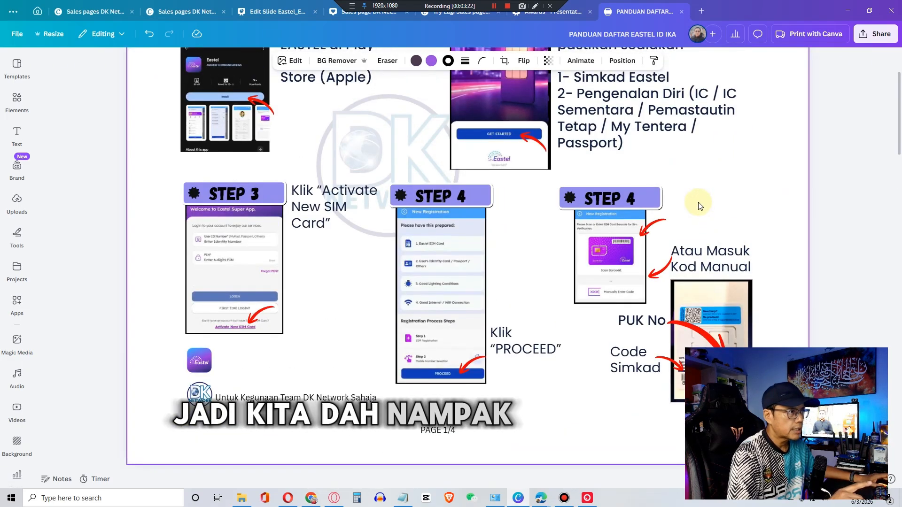
scroll(704, 201, "up", 3)
scroll(722, 198, "down", 6)
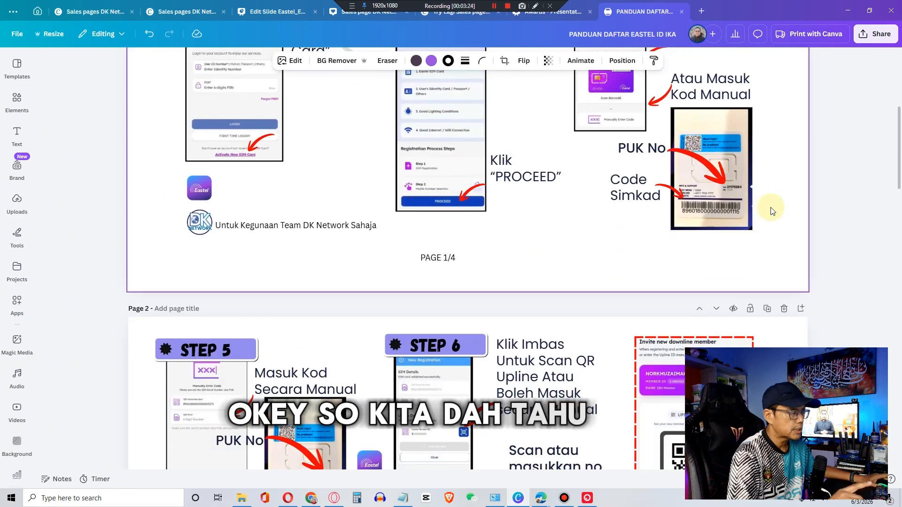
scroll(772, 206, "up", 1)
scroll(771, 201, "down", 3)
scroll(752, 155, "up", 2)
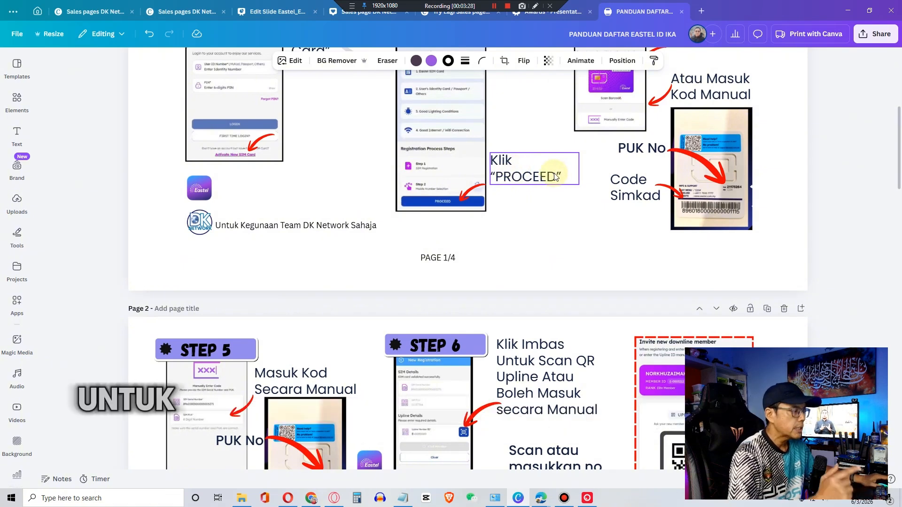
Download pages 1–4 of the guide as a PDF Print file with the RGB colour profile.
left_click(866, 38)
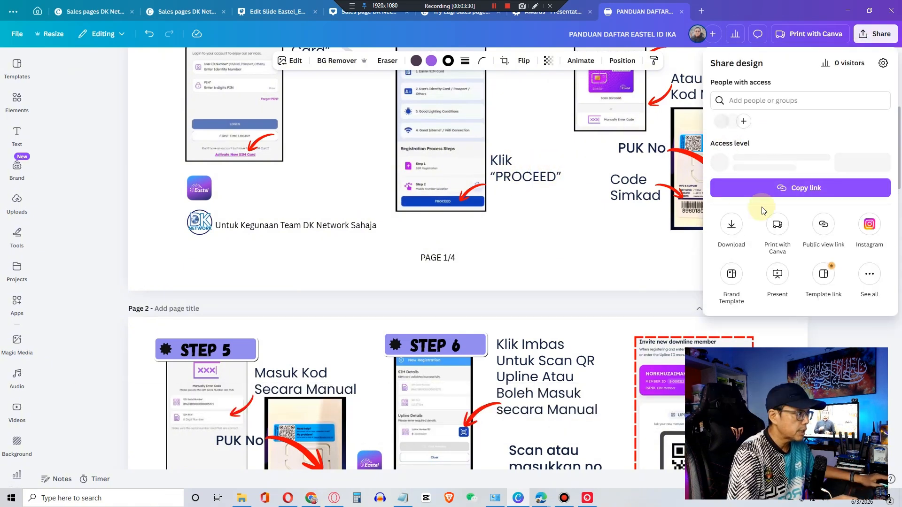
left_click(731, 230)
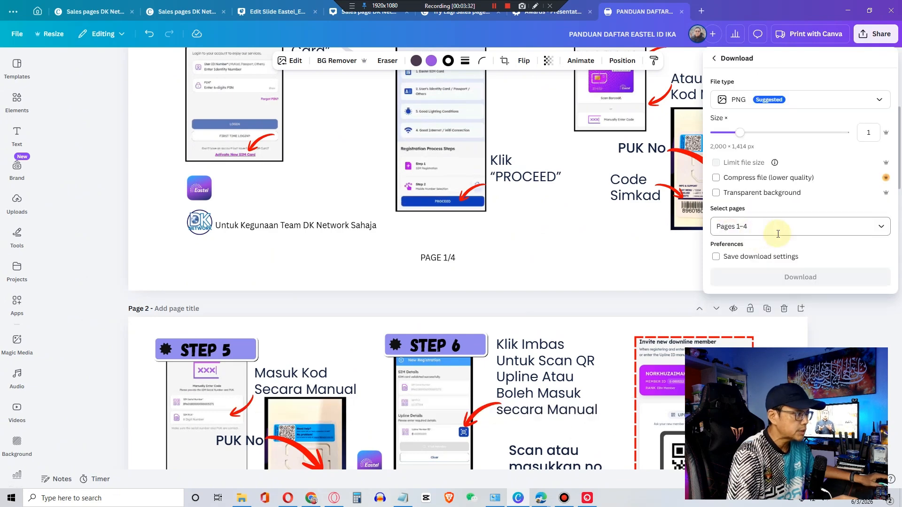
left_click(823, 105)
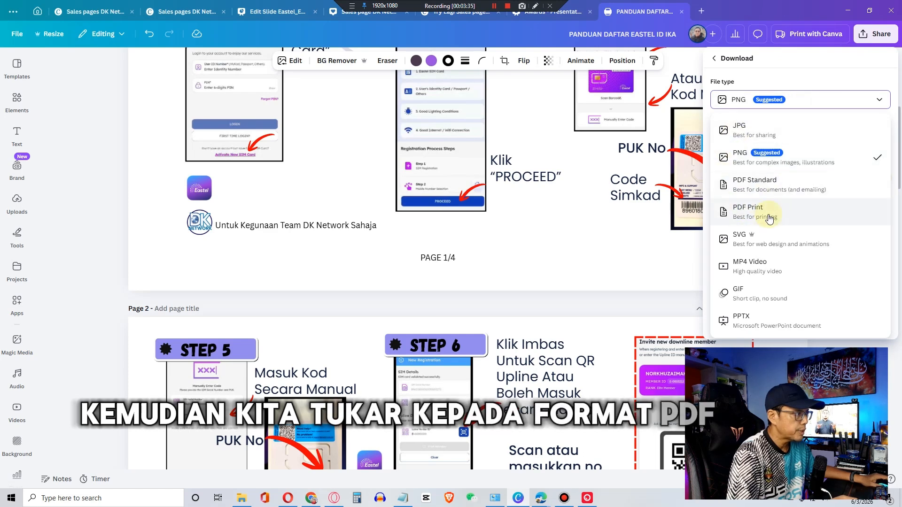
left_click(751, 212)
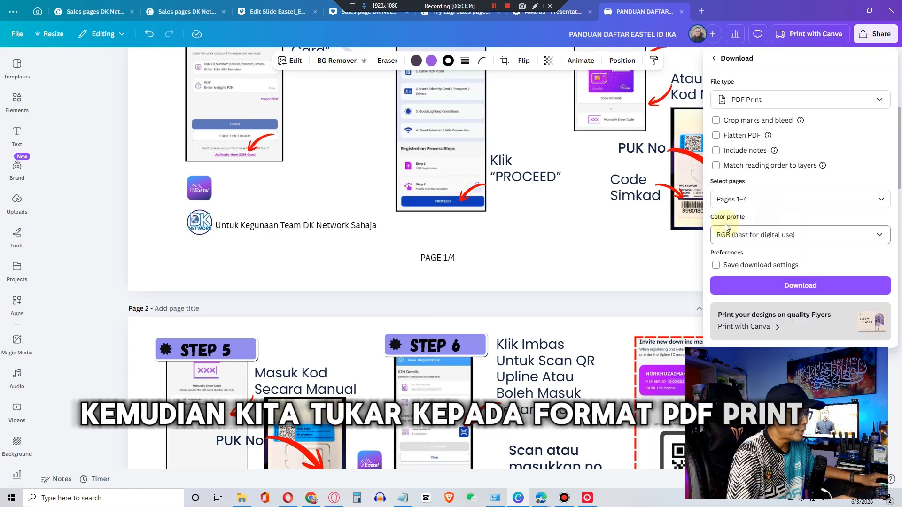
left_click(801, 292)
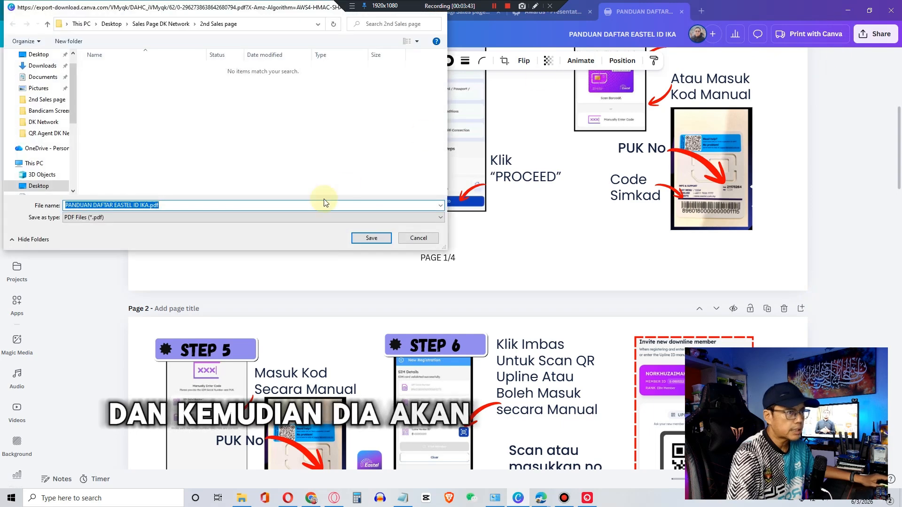
Save the PDF to the Desktop, replacing the name after "PANDUAN DAFTAR EASTEL ID" in the file name with the new agent's short name.
left_click(39, 54)
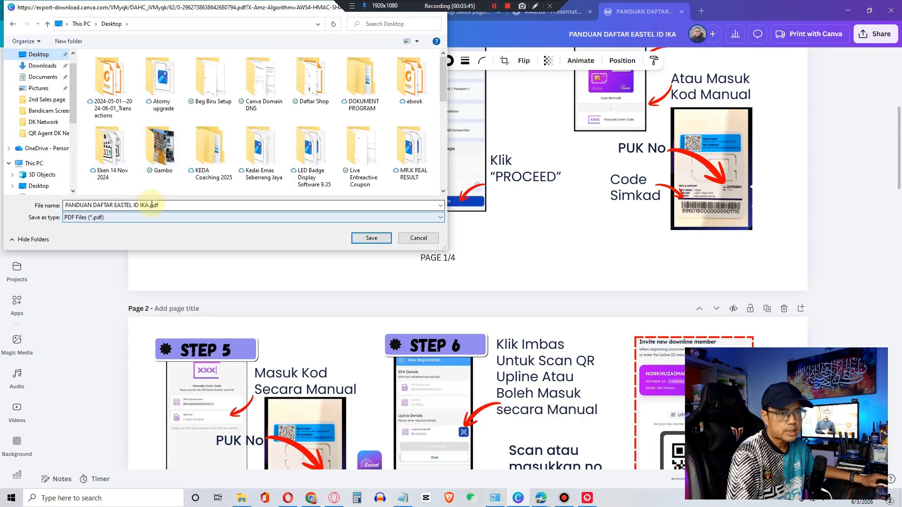
left_click(140, 205)
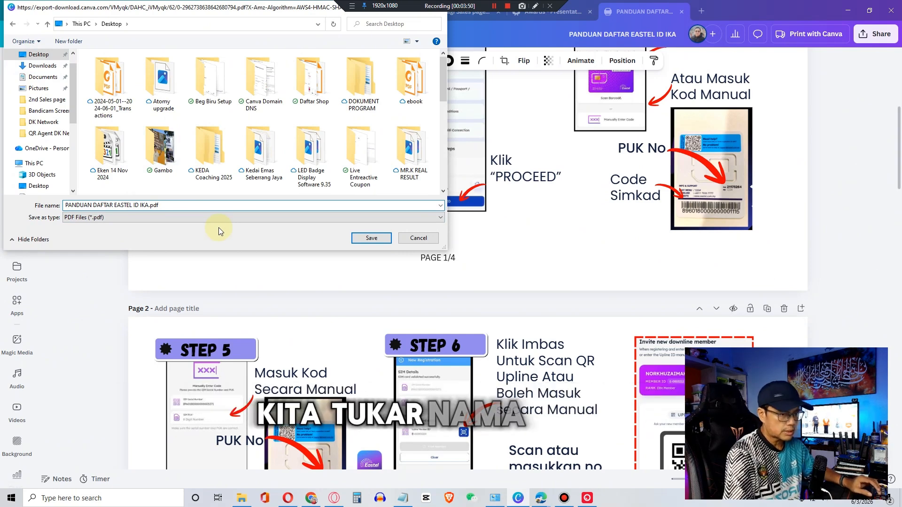
key("shift+Right")
key("shift+Right")
key("shift+Right")
type("KHU")
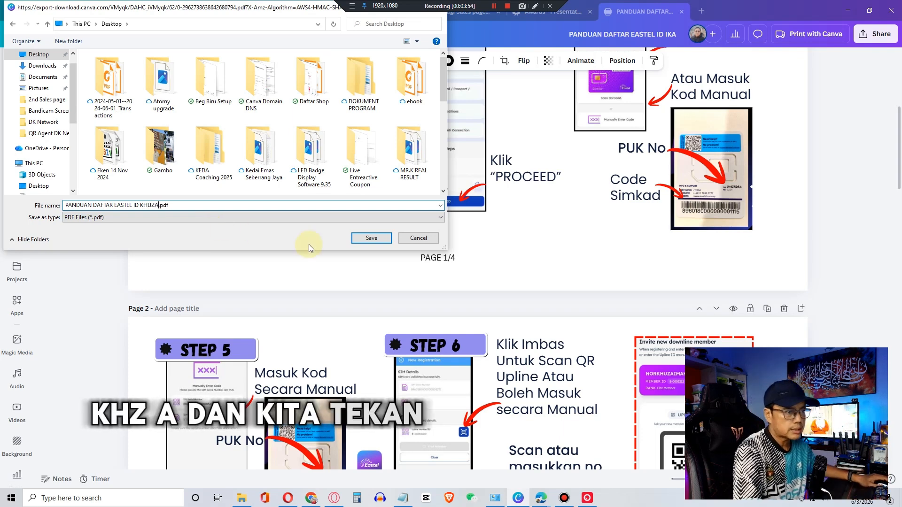
left_click(371, 237)
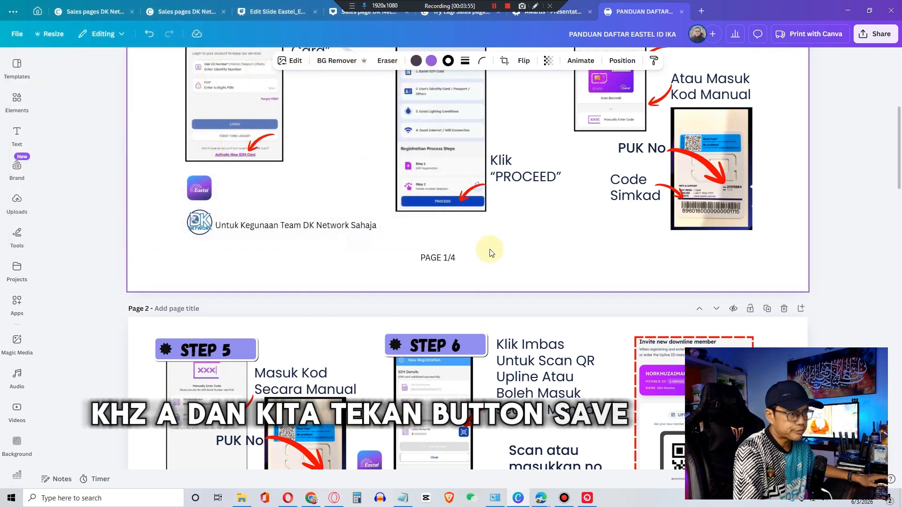
Open the exported PDF from the desktop in Foxit and check the replaced QR card beside Step 6 on page 2.
left_click(853, 11)
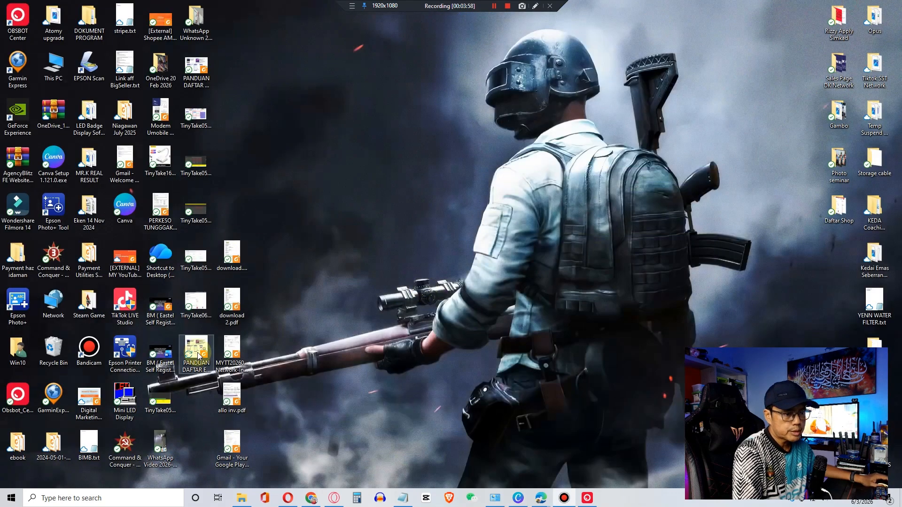
left_click(199, 353)
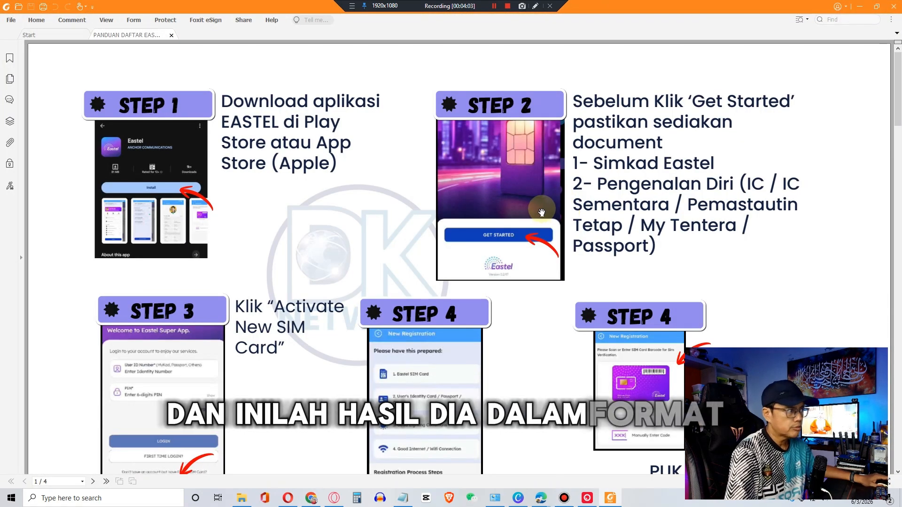
scroll(545, 207, "down", 3)
scroll(544, 207, "down", 5)
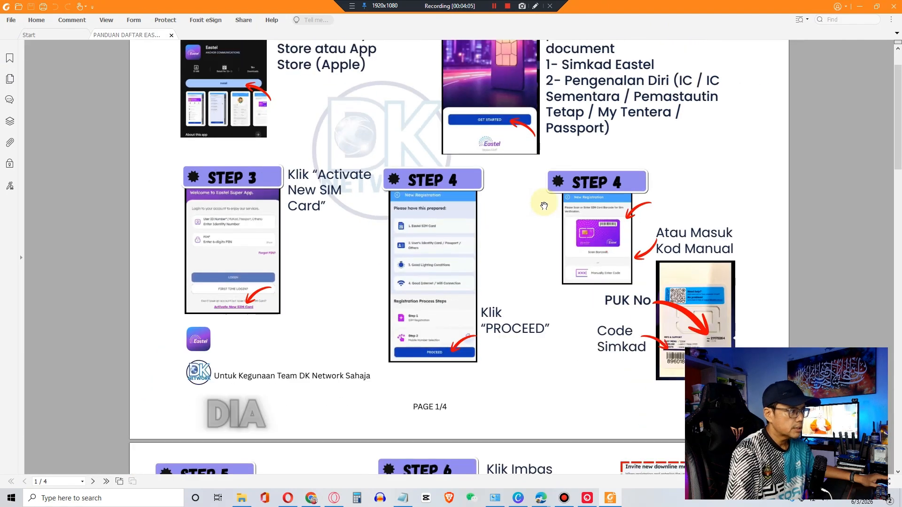
scroll(546, 205, "down", 4)
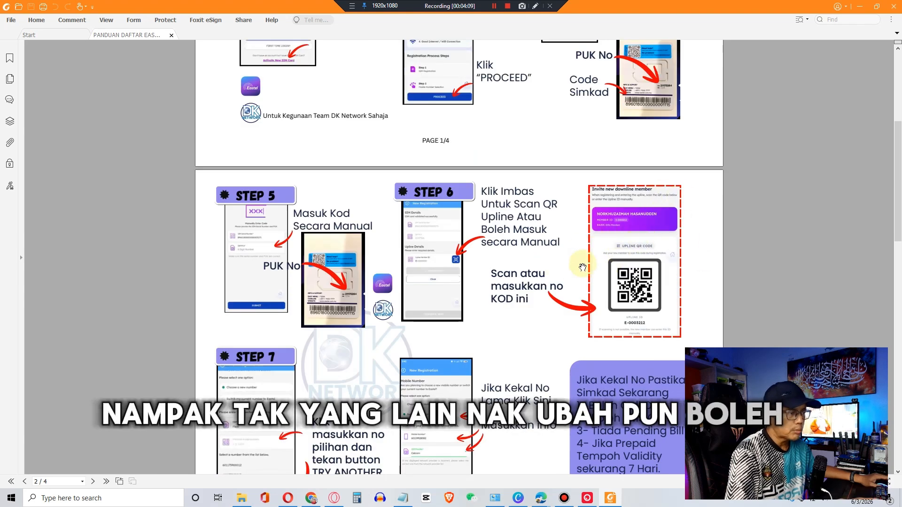
scroll(579, 175, "down", 1)
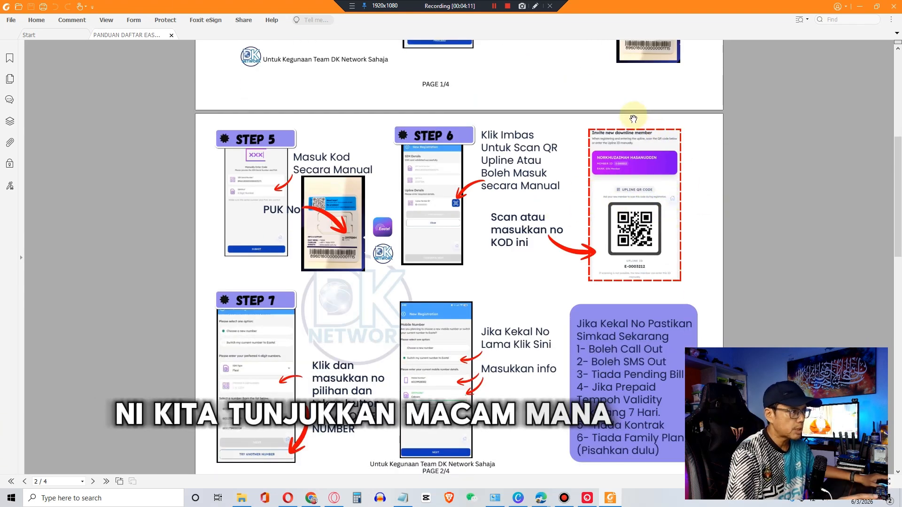